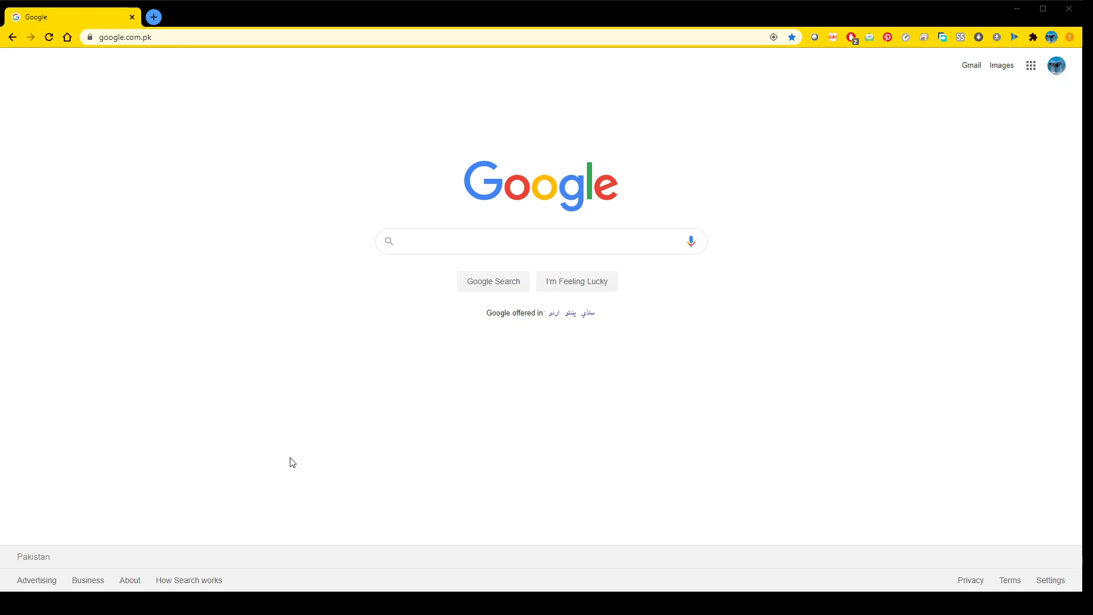
Replace the Google homepage with the pasted Cisco CyberOps giveaway page URL and load it
left_click(1026, 7)
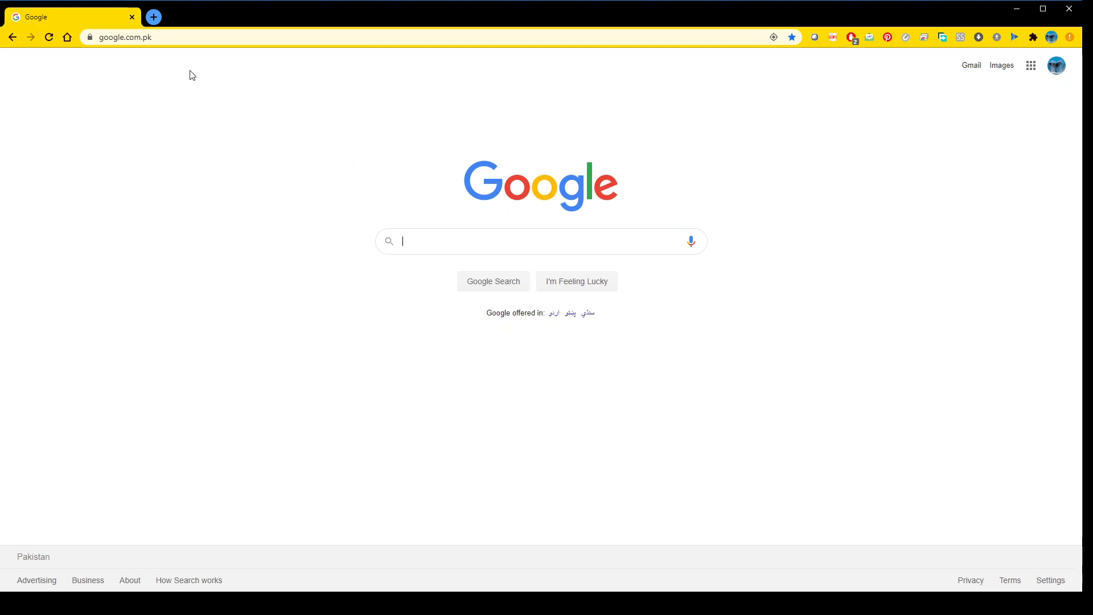
left_click(175, 41)
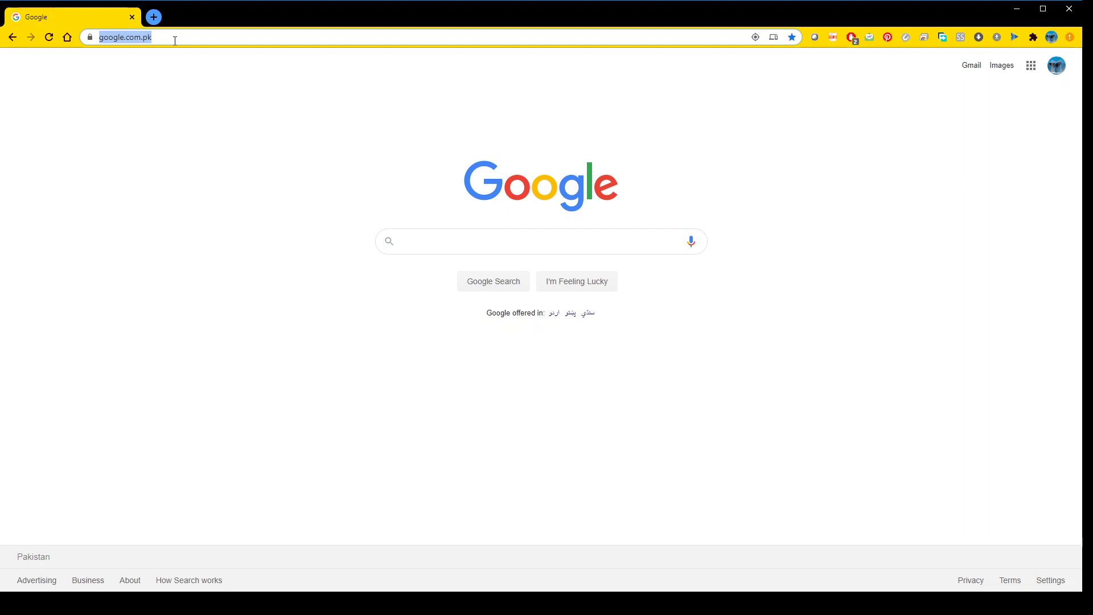
type("https://mkto-trk.cisco.com/o02uN00EN00VkW0dfVHmYZ0")
key("Return")
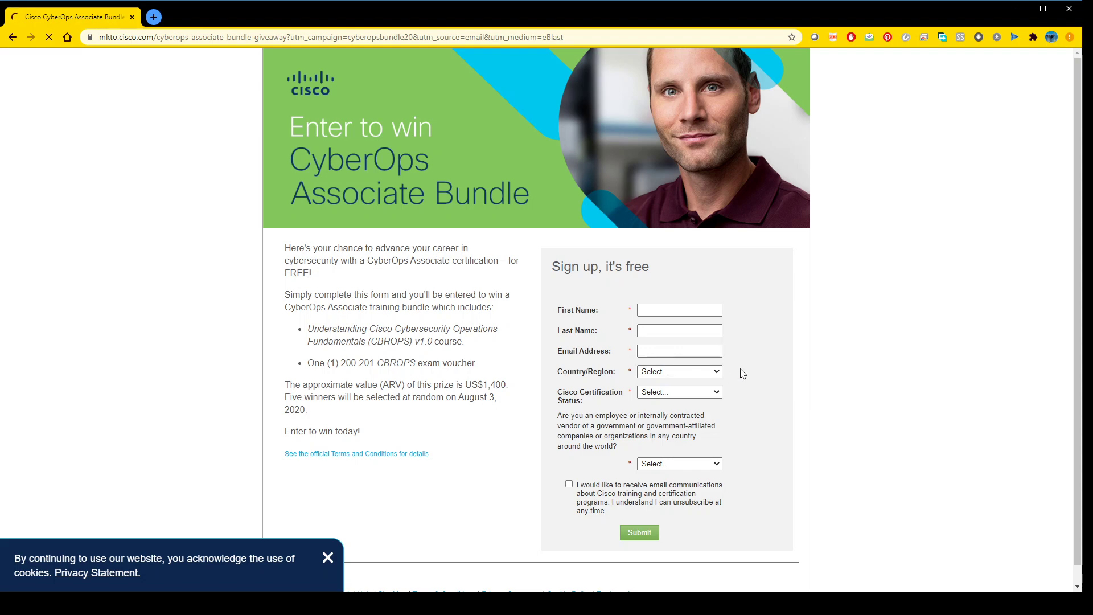
type("p")
Highlight the government-employee question text on the sign-up form
left_click_drag(618, 447, 558, 417)
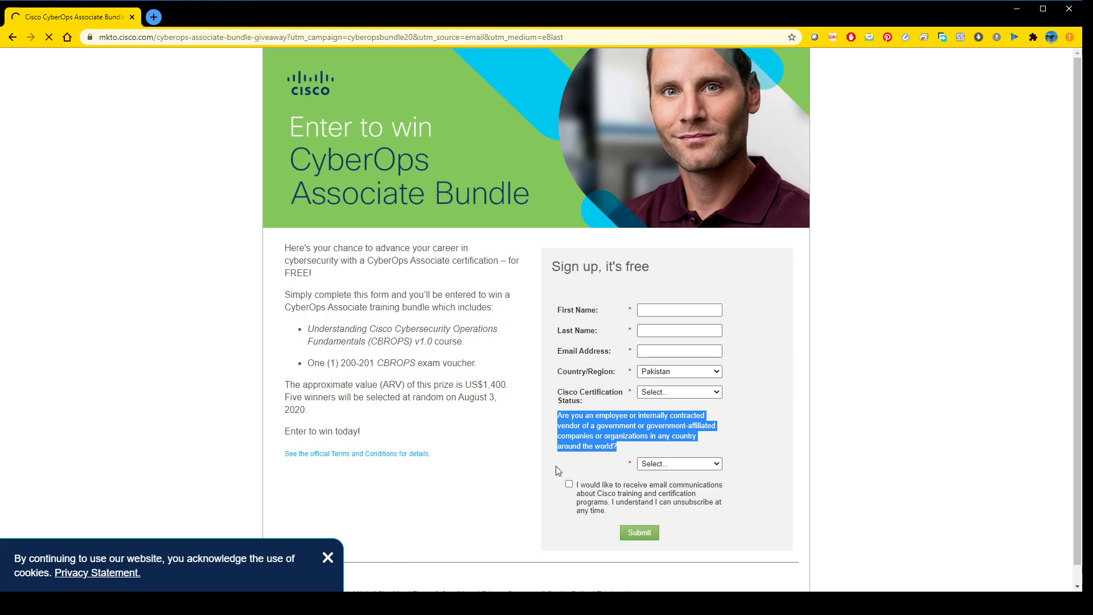
Deselect the government-employee question text on the giveaway page
left_click(556, 449)
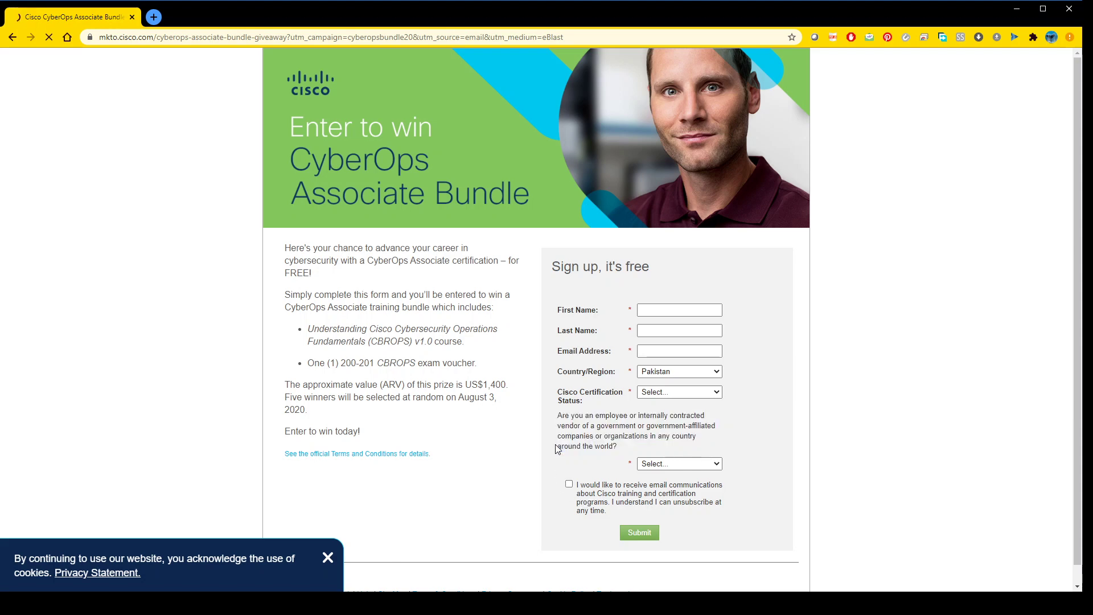